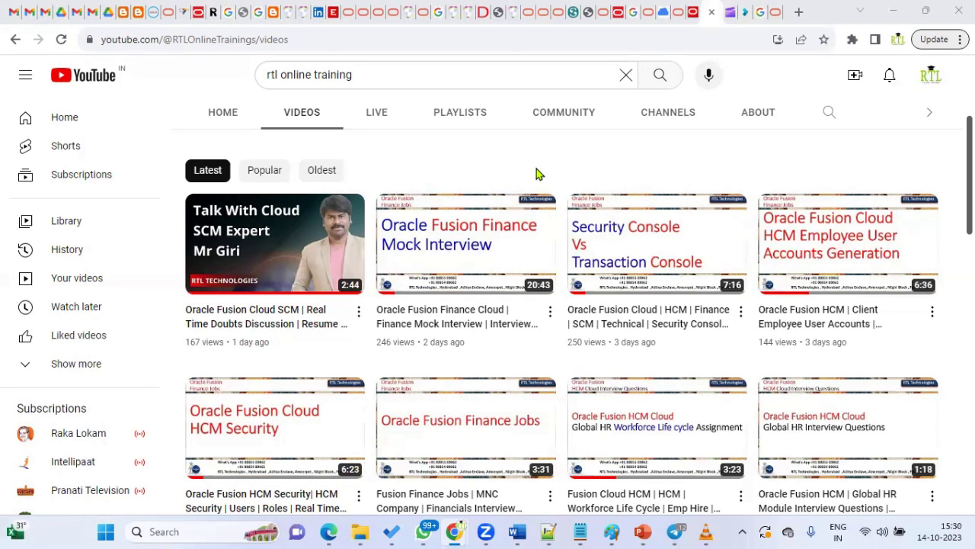
Search for videos with "rtl online training DOR" and look through the results
click(473, 76)
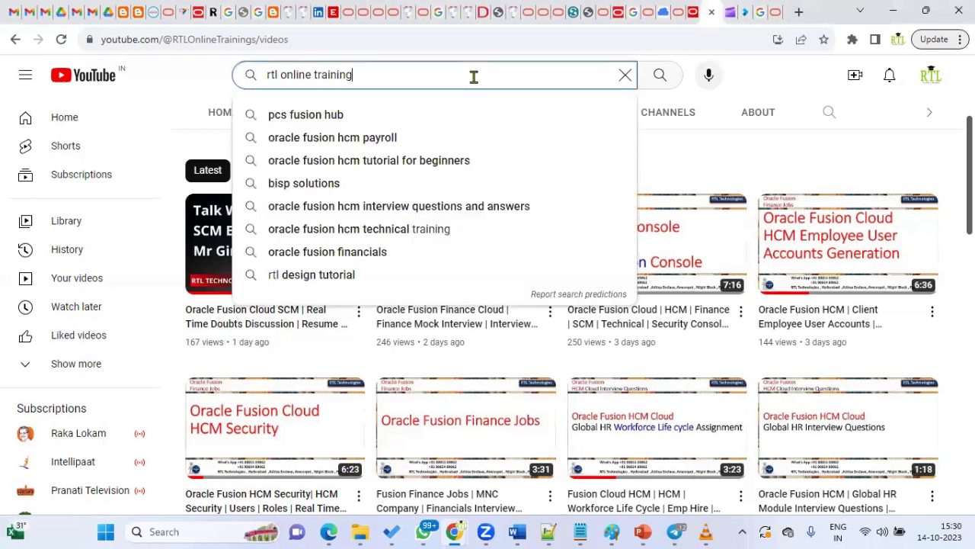
text(DOR)
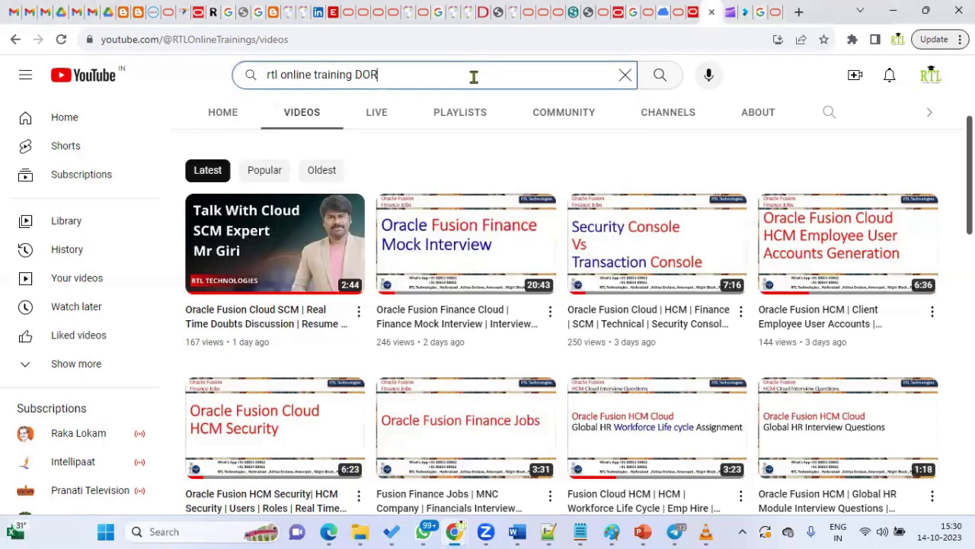
key(Return)
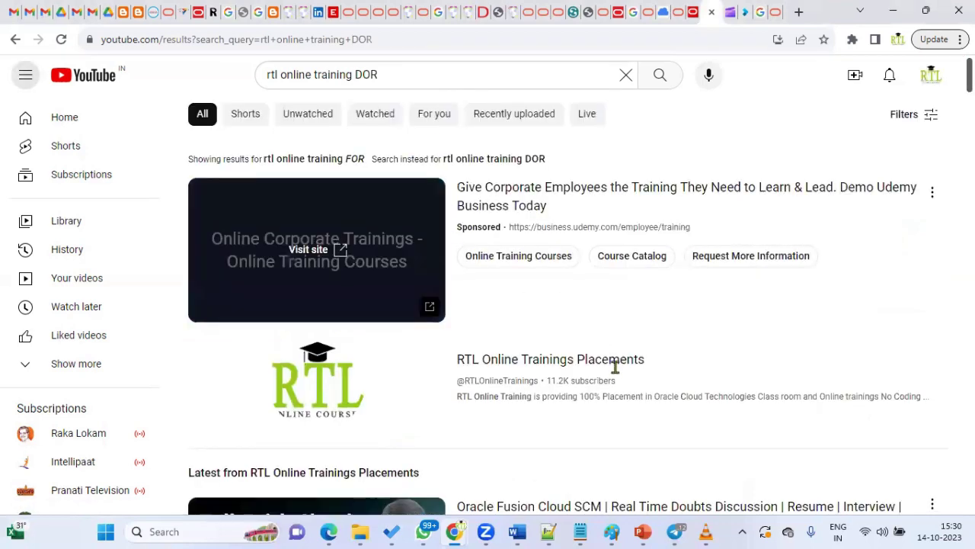
scroll(602, 370, down, 3)
scroll(537, 328, down, 3)
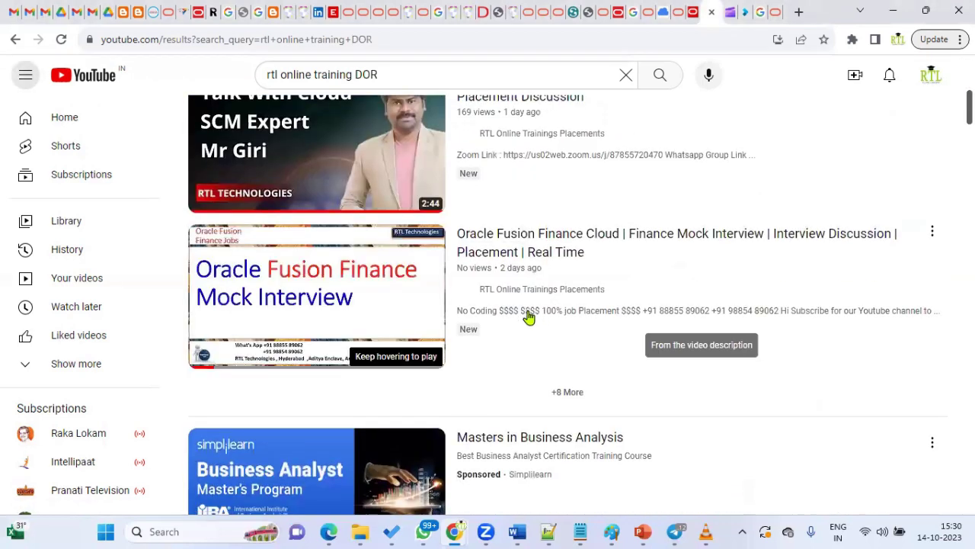
scroll(390, 328, down, 5)
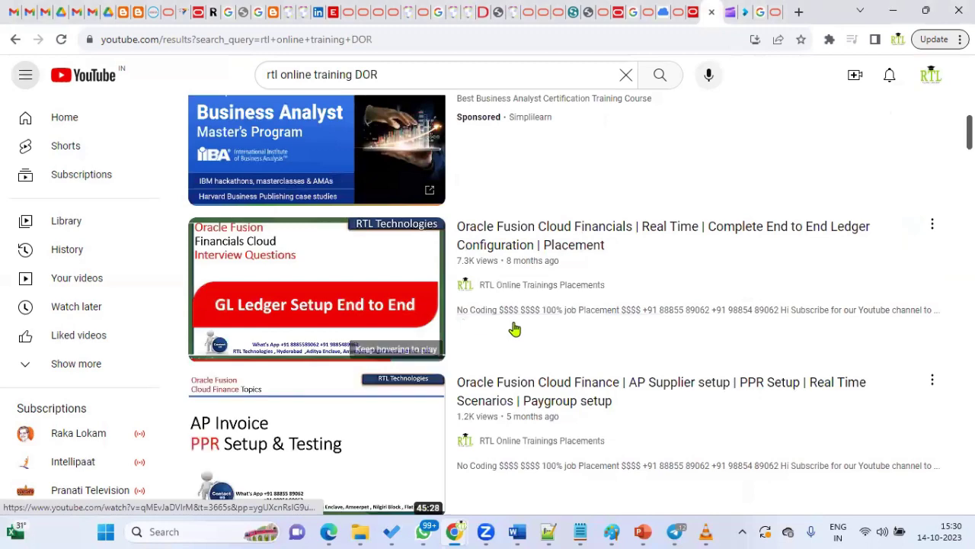
scroll(336, 229, up, 5)
scroll(336, 228, up, 5)
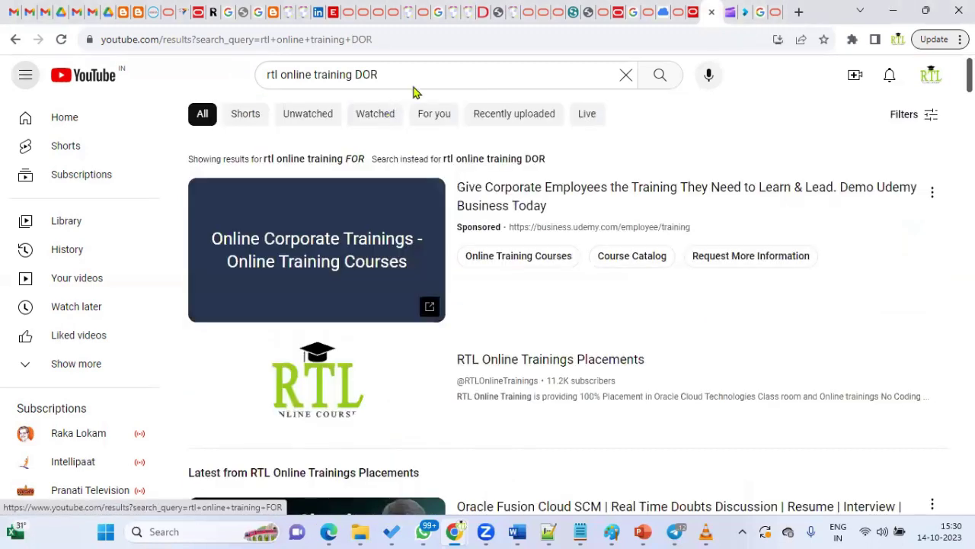
Rerun the "rtl online training DOR" search and scan further down the results for document of records videos
click(661, 76)
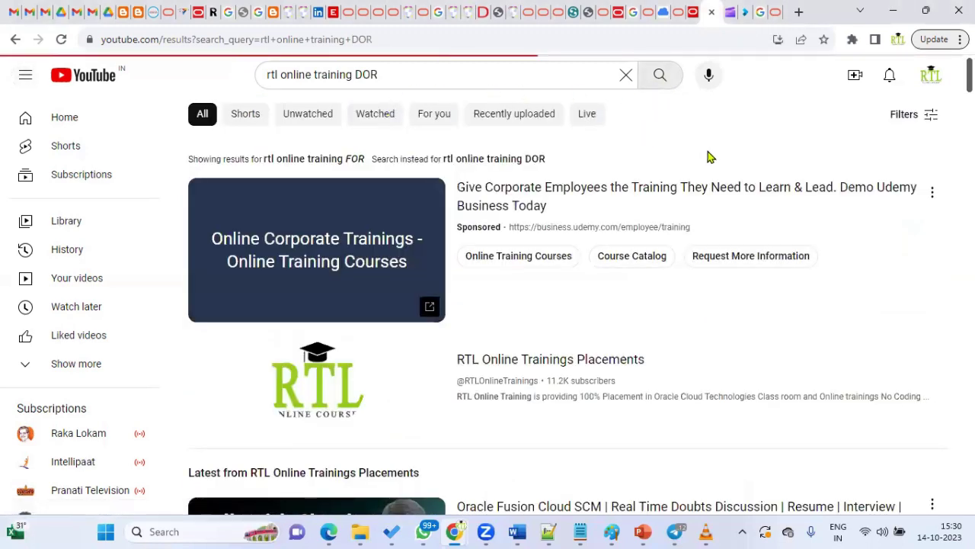
scroll(561, 373, down, 10)
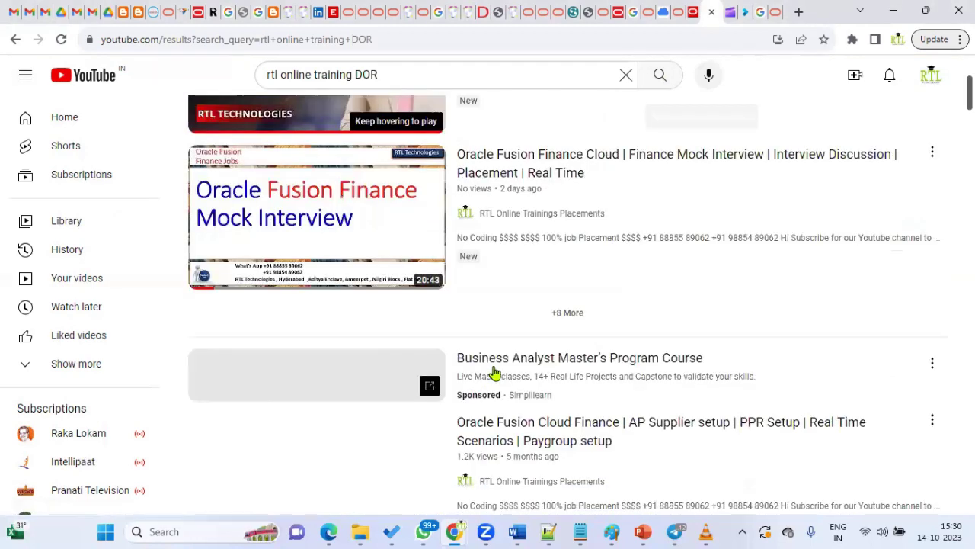
scroll(491, 372, down, 3)
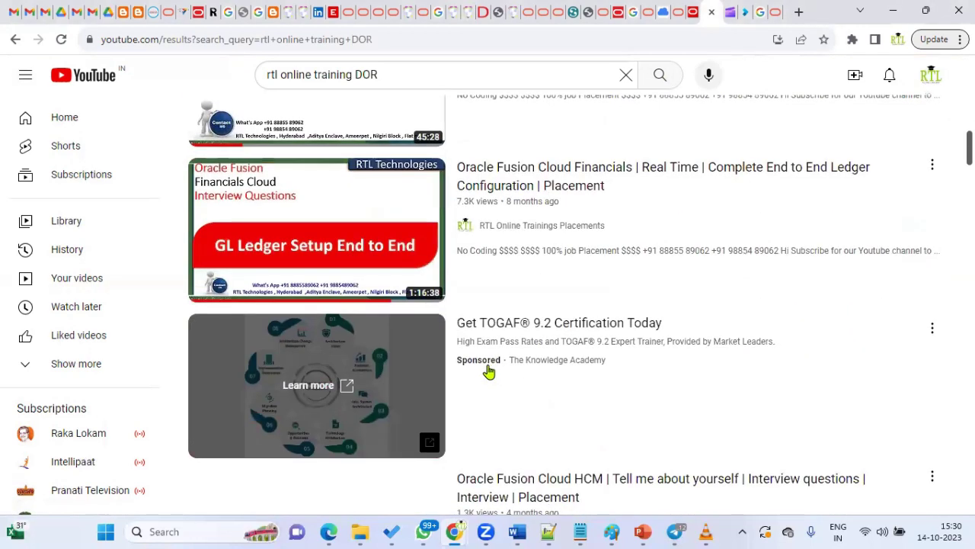
scroll(503, 379, down, 4)
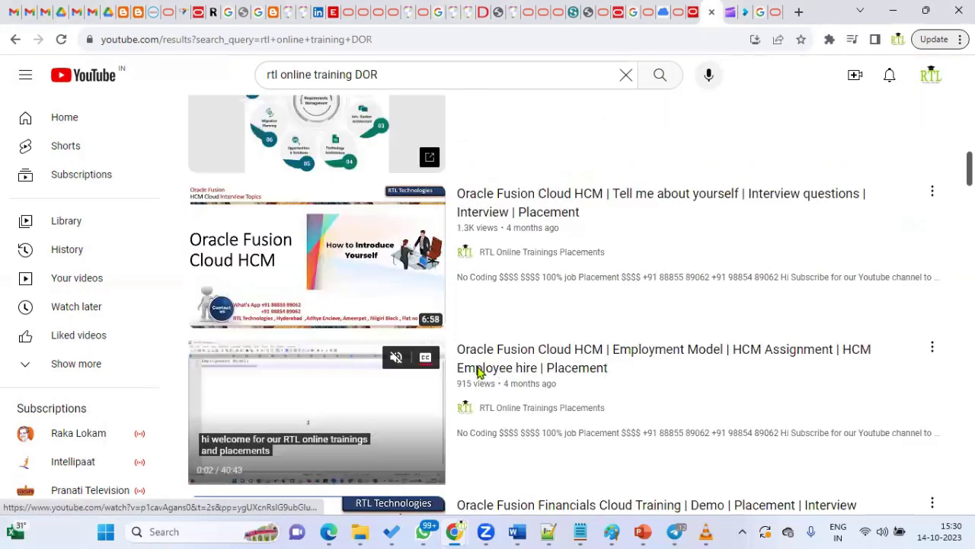
scroll(499, 370, down, 3)
scroll(503, 306, down, 3)
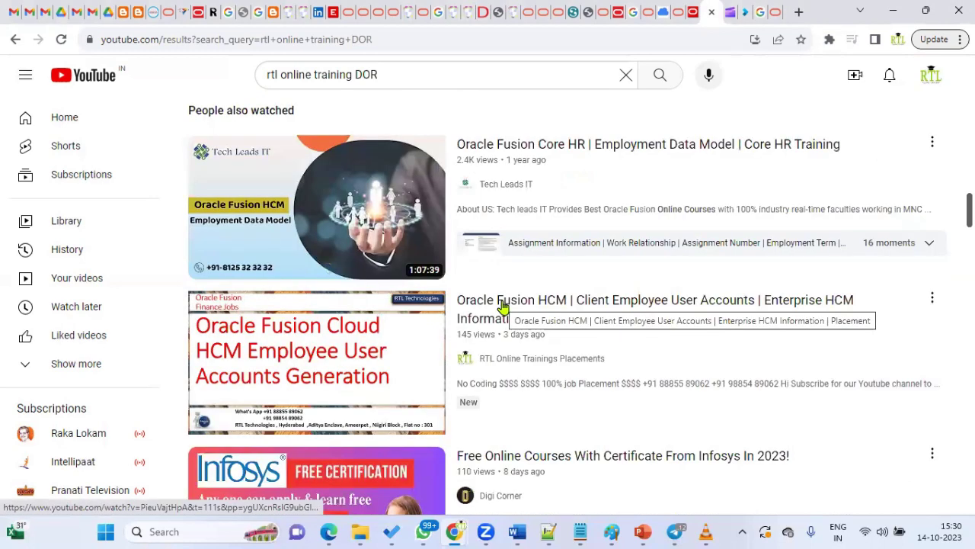
scroll(577, 307, up, 10)
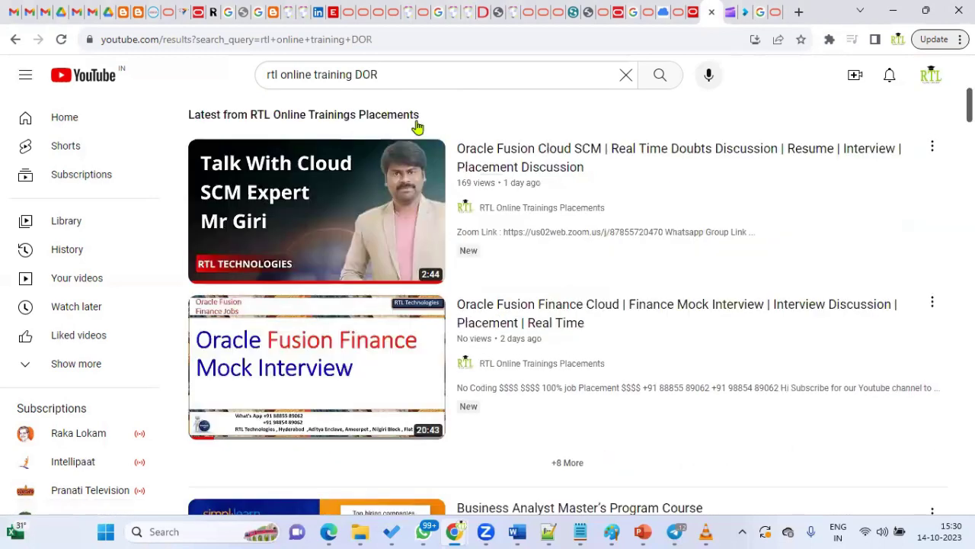
Change the search to "rtl online training Document of records" and preview the first RTL video result
scroll(388, 84, up, 4)
click(396, 74)
key(shift+Left)
key(shift+Left)
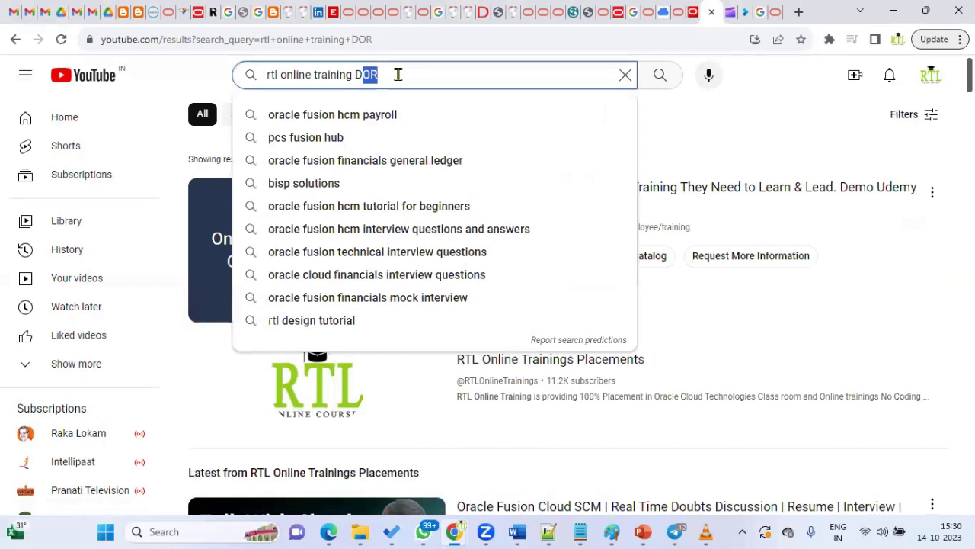
text(ocument o)
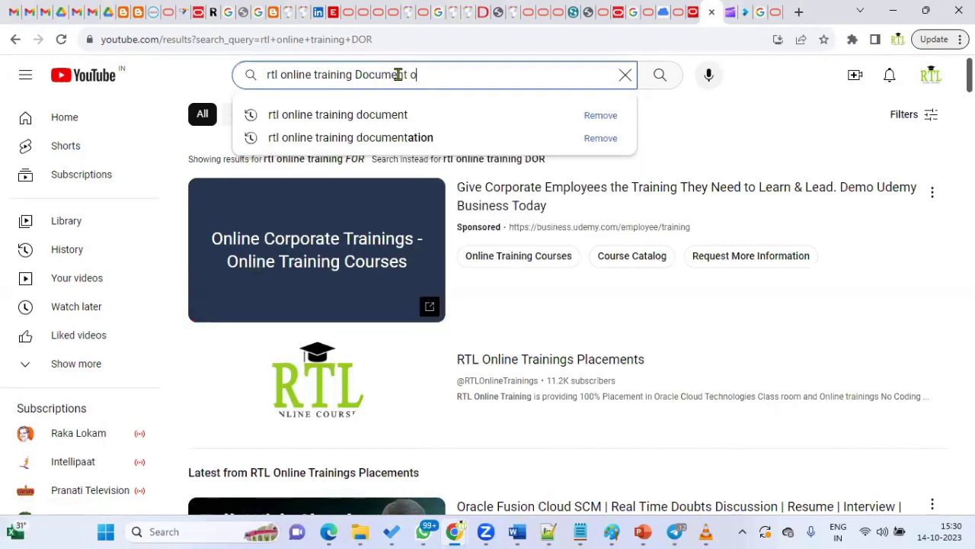
text(f records)
key(Return)
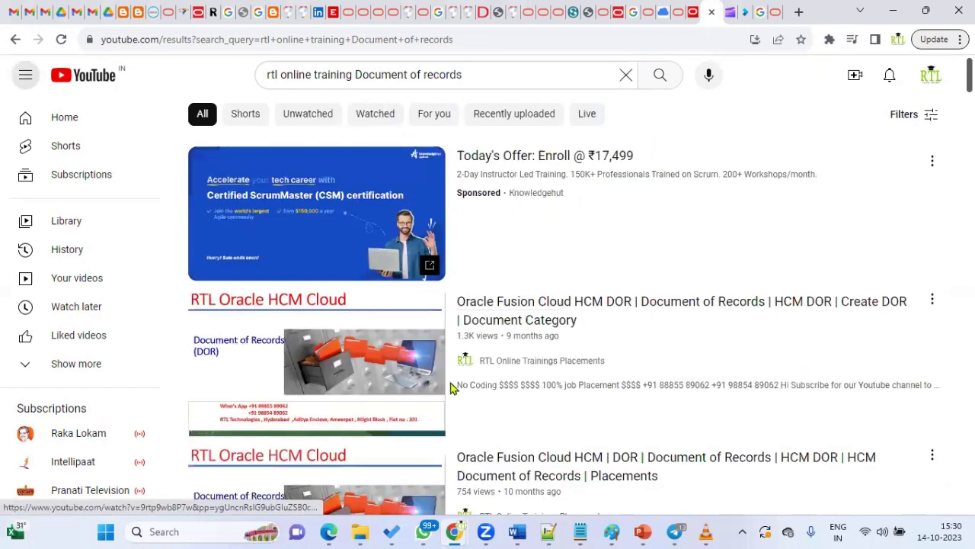
mouse_move(371, 387)
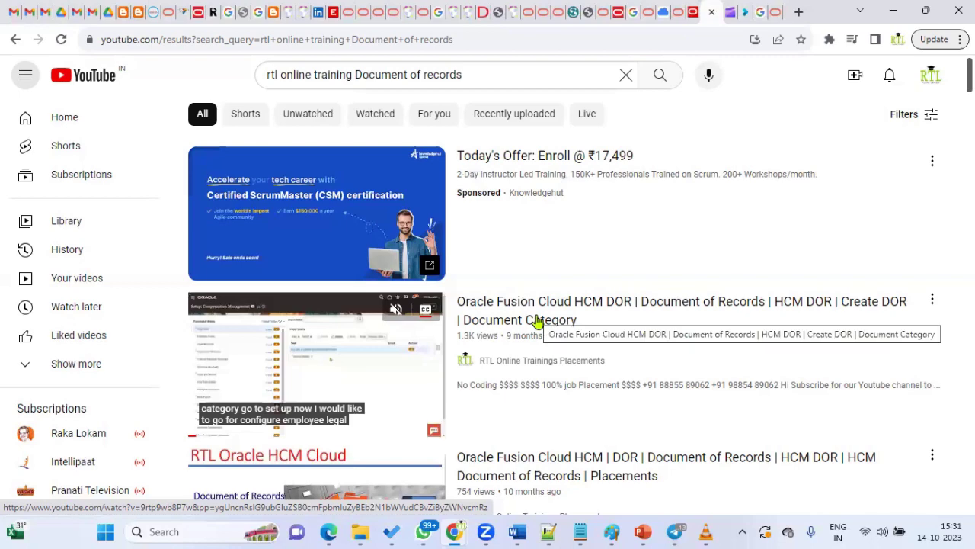
Switch to the Oracle Setup and Maintenance page in Microsoft Edge and show it in full screen
click(328, 531)
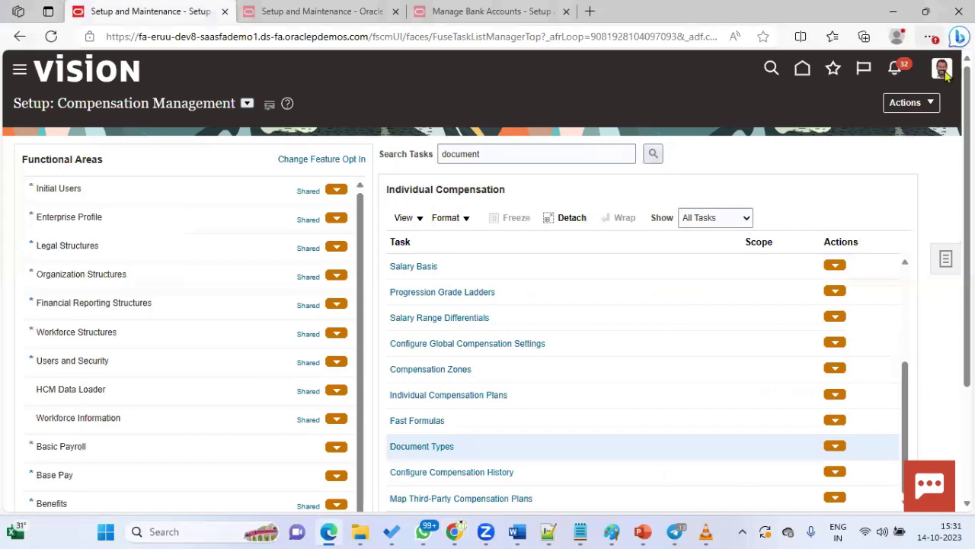
key(alt+f)
key(F11)
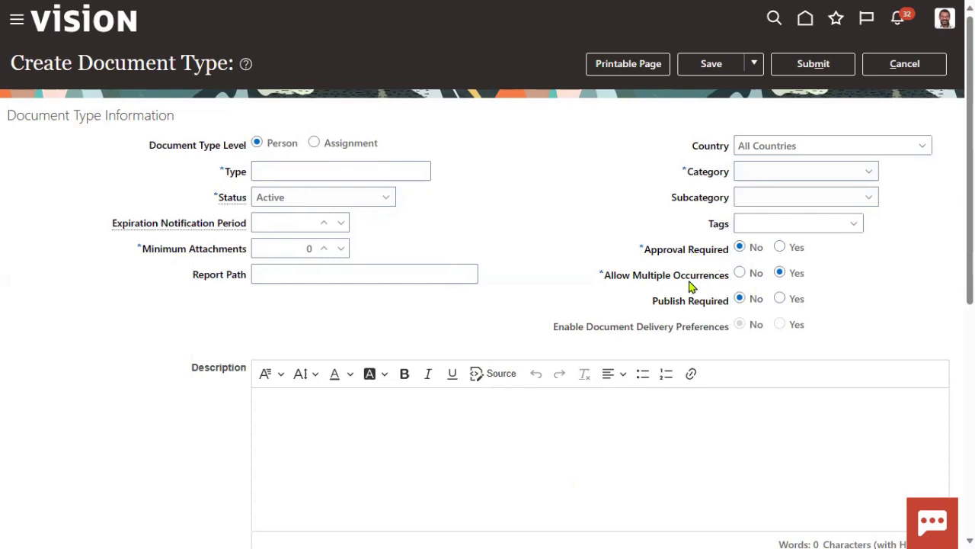
Review the new document type's attribute preferences and its create, update and delete restriction settings
scroll(682, 301, down, 2)
scroll(533, 249, down, 2)
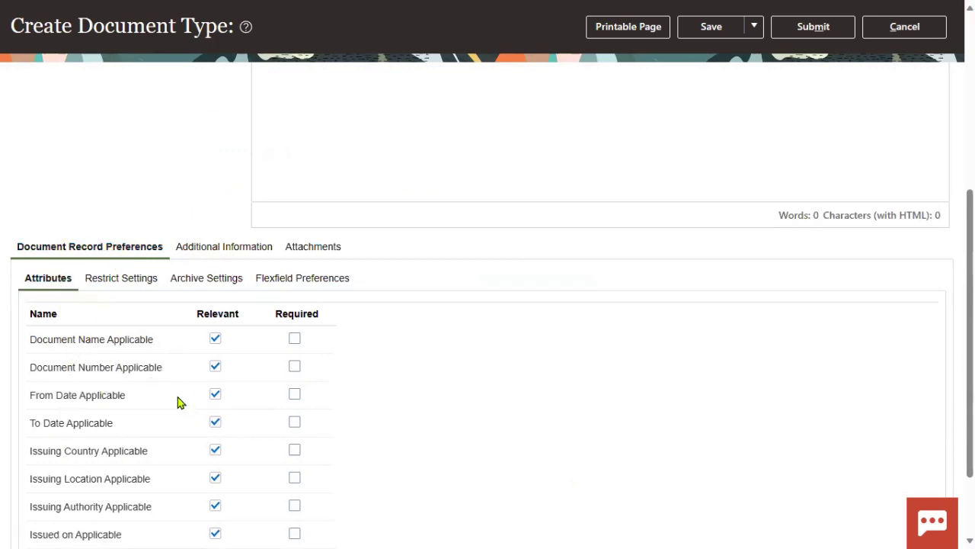
click(139, 282)
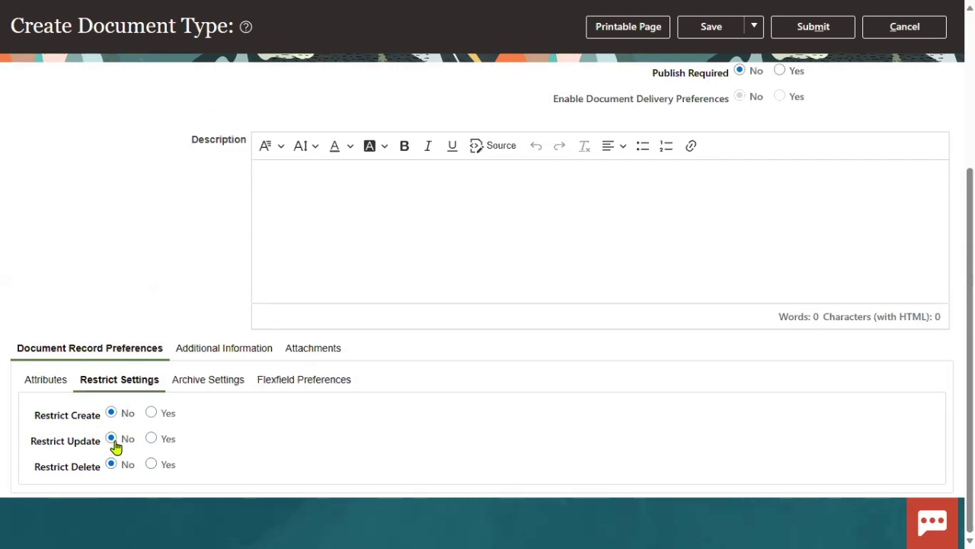
In the document type's archive settings, set Archive Criteria Basis to Creation Date and Archive After Days to 120
click(209, 382)
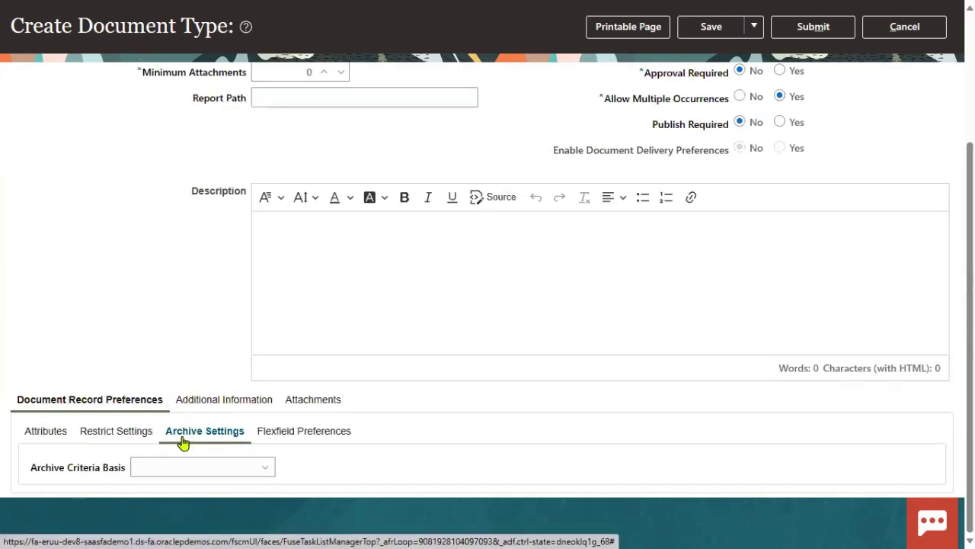
click(190, 469)
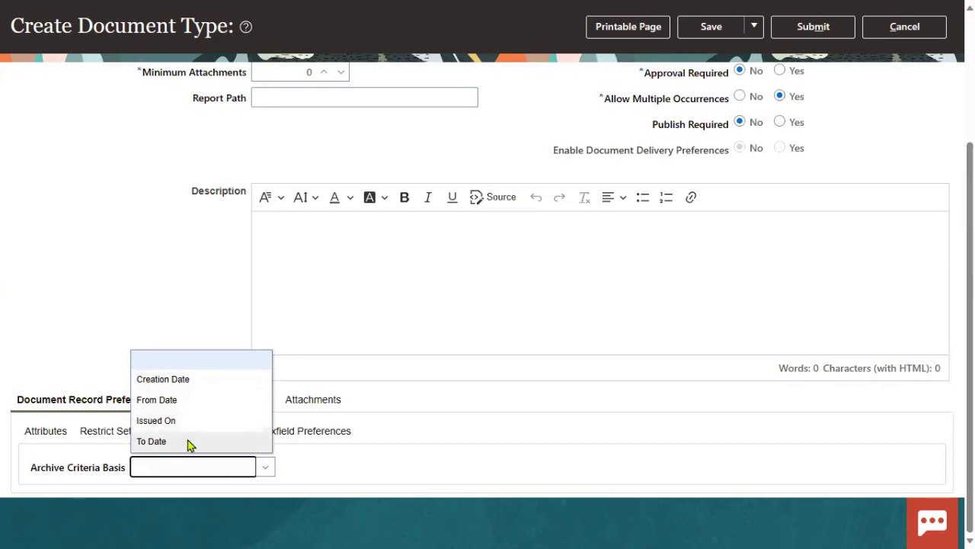
click(196, 385)
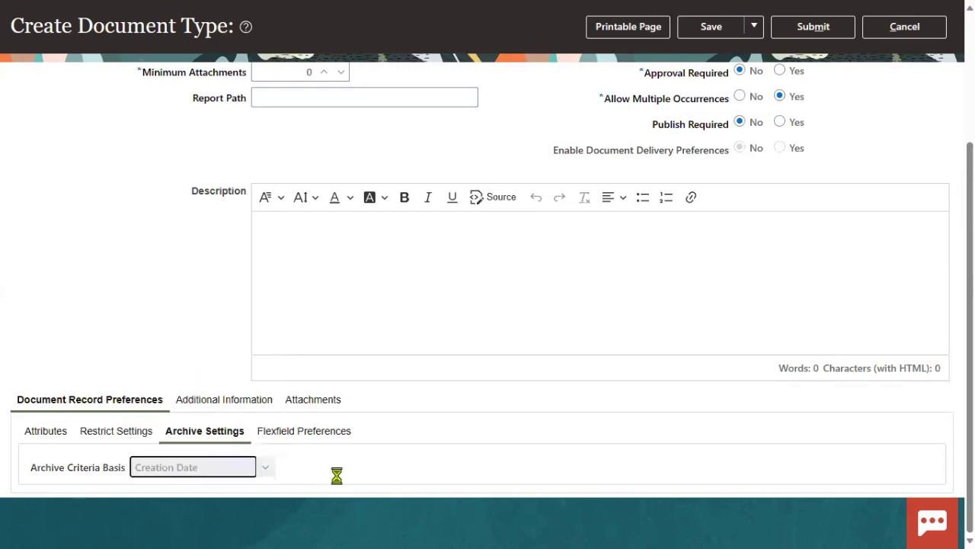
scroll(210, 463, down, 1)
click(181, 448)
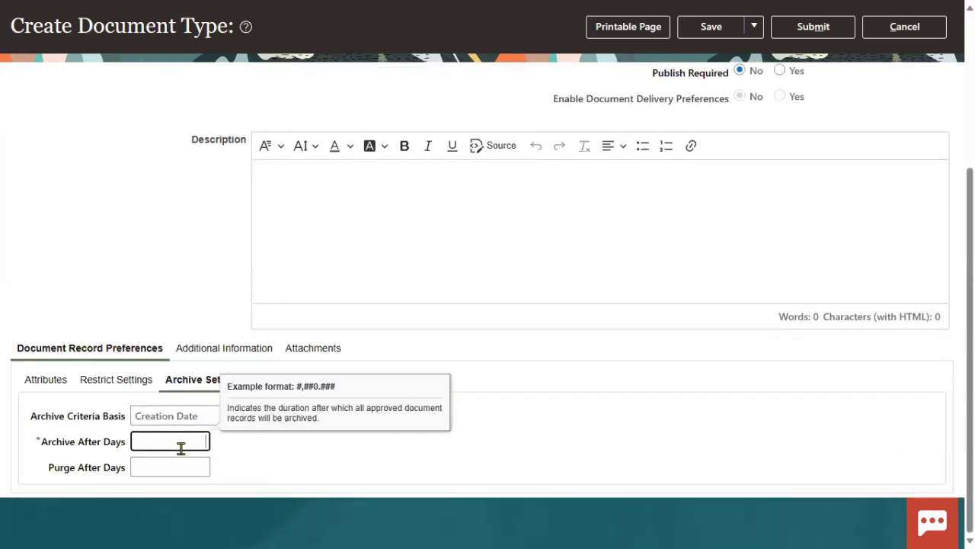
text(120)
key(Tab)
text(0aya)
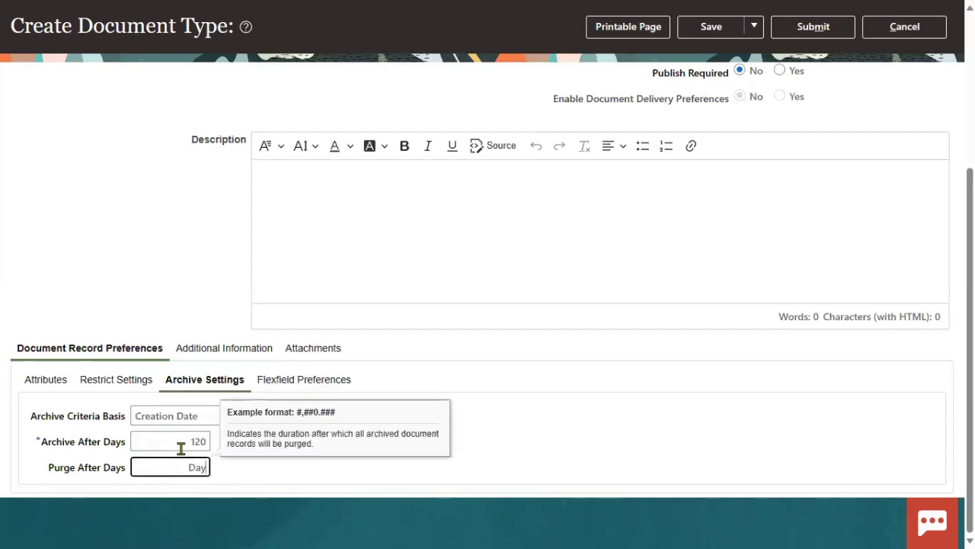
key(BackSpace)
text(s)
key(Return)
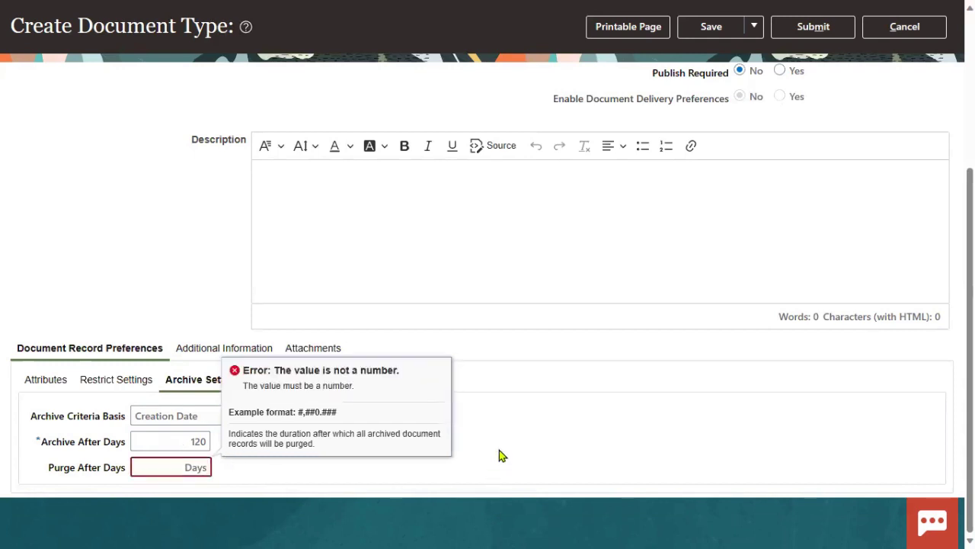
Set Purge After Days to 500 in the document type's archive settings
double_click(191, 466)
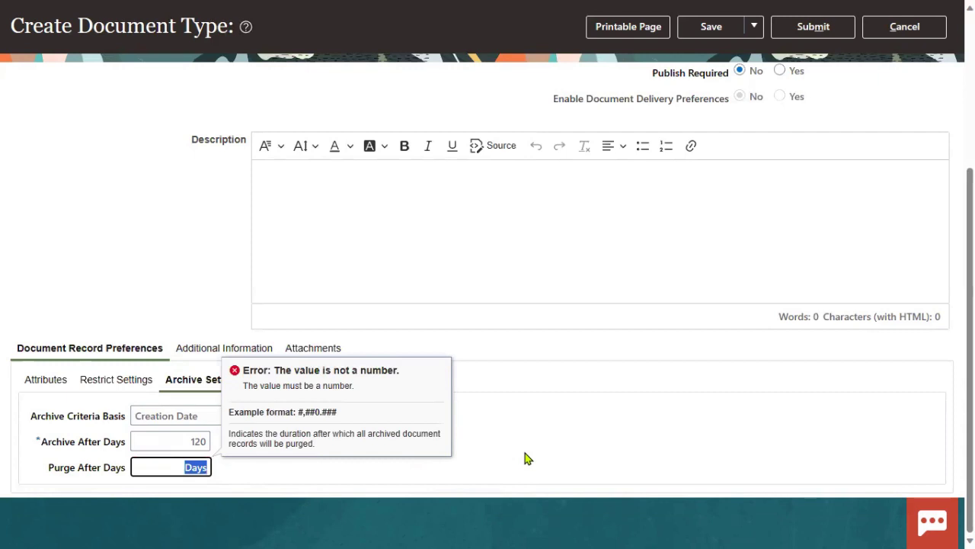
text(500)
click(571, 421)
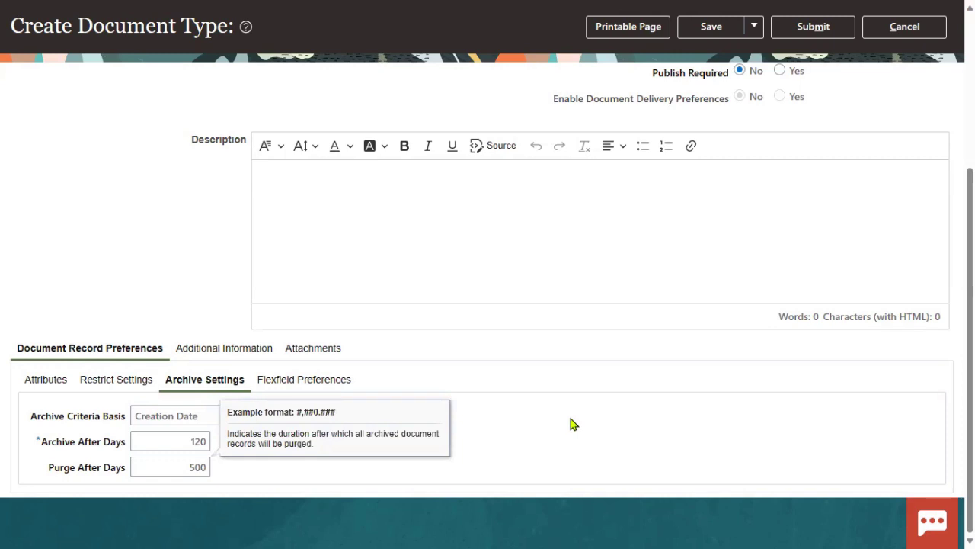
drag(49, 467, 120, 474)
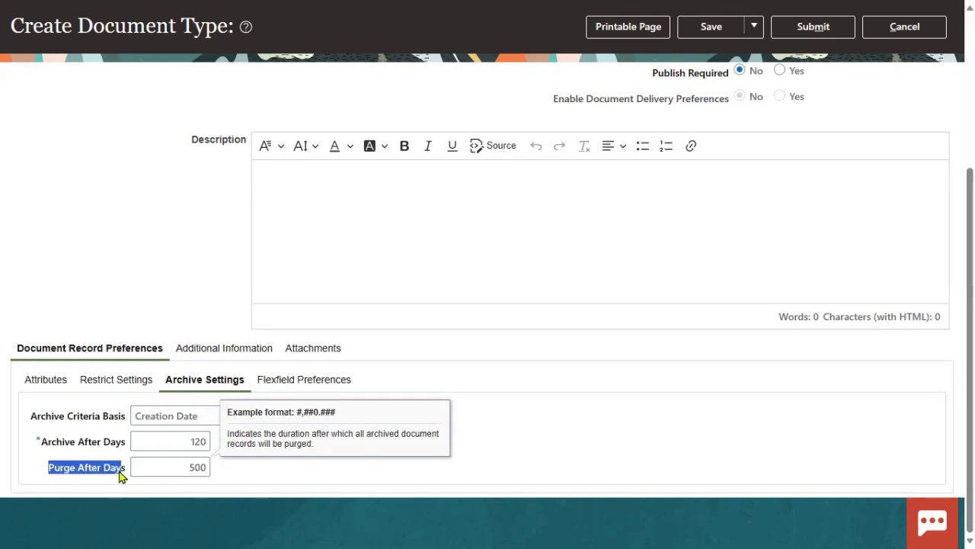
click(557, 449)
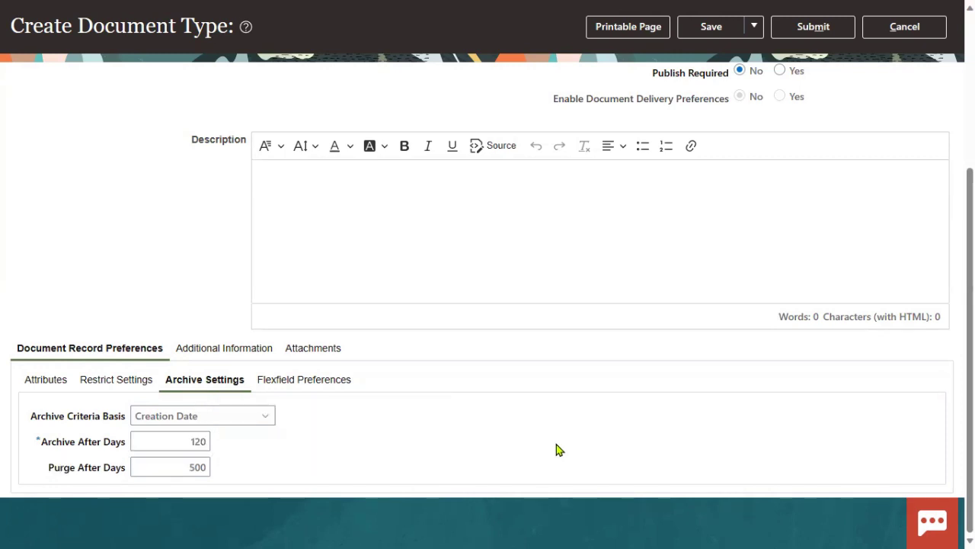
click(176, 466)
drag(74, 443, 56, 443)
click(202, 442)
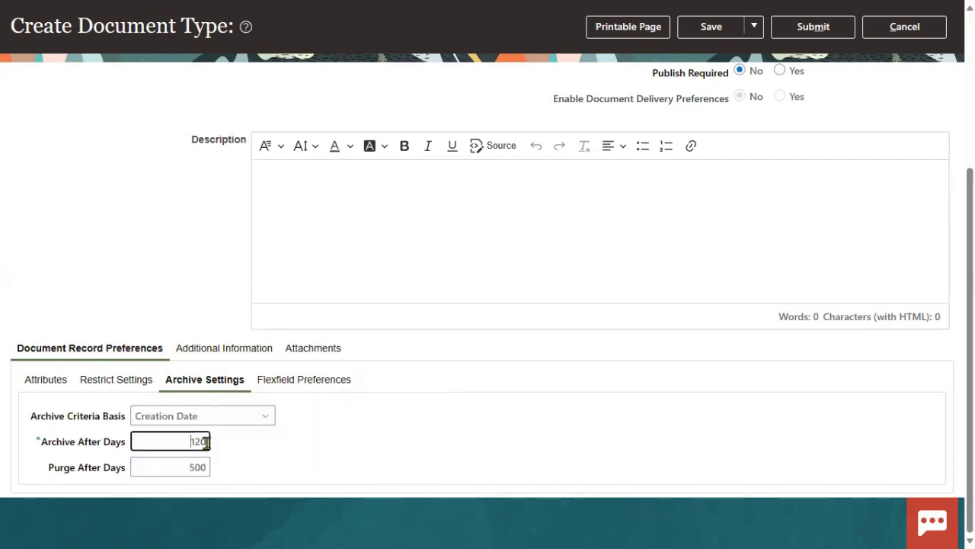
click(382, 450)
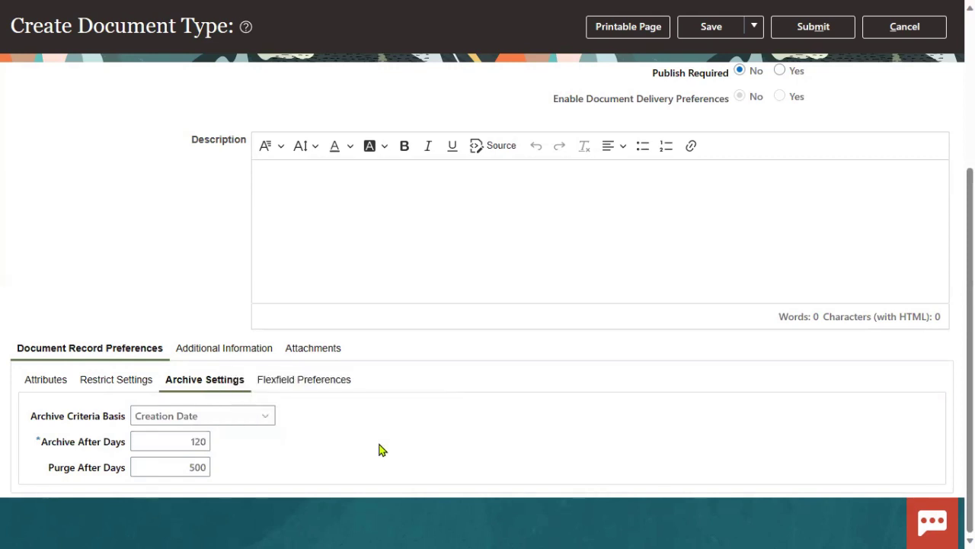
Exit the browser's full-screen view and switch to the Chrome window showing the YouTube search results for Document of records
scroll(466, 246, up, 3)
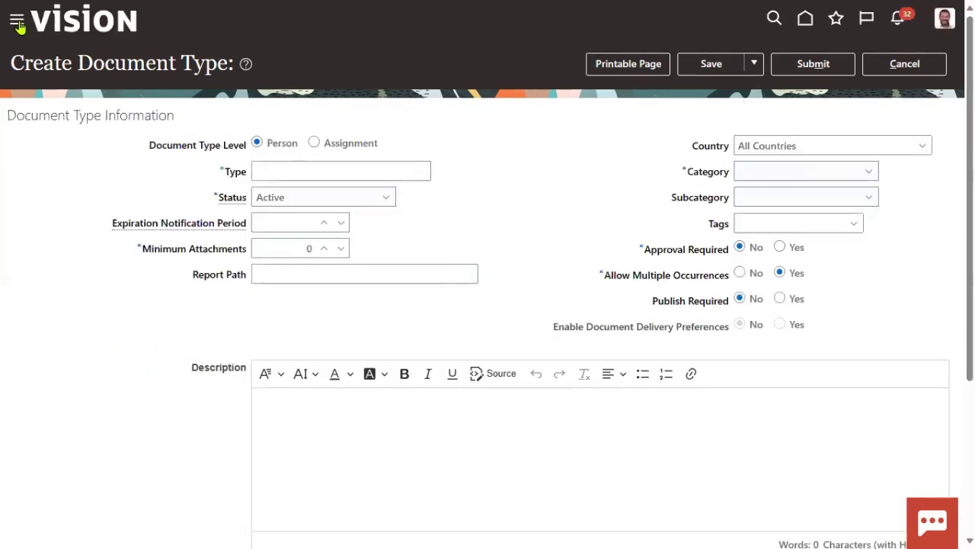
mouse_move(879, 15)
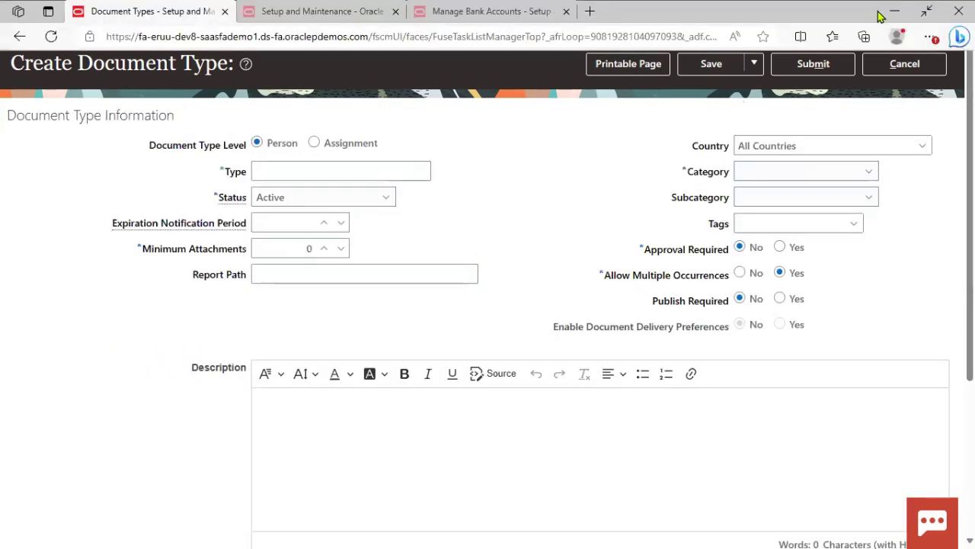
click(927, 15)
mouse_move(454, 531)
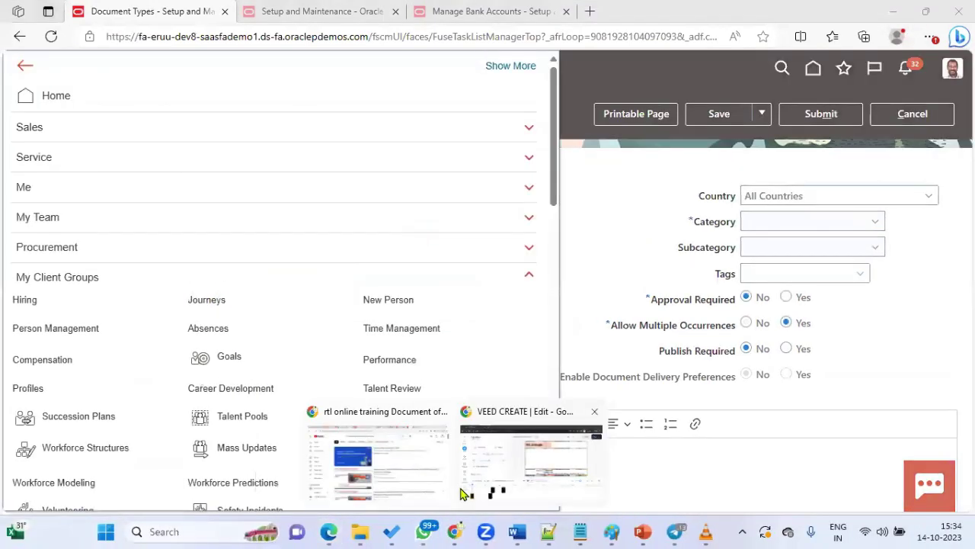
click(423, 479)
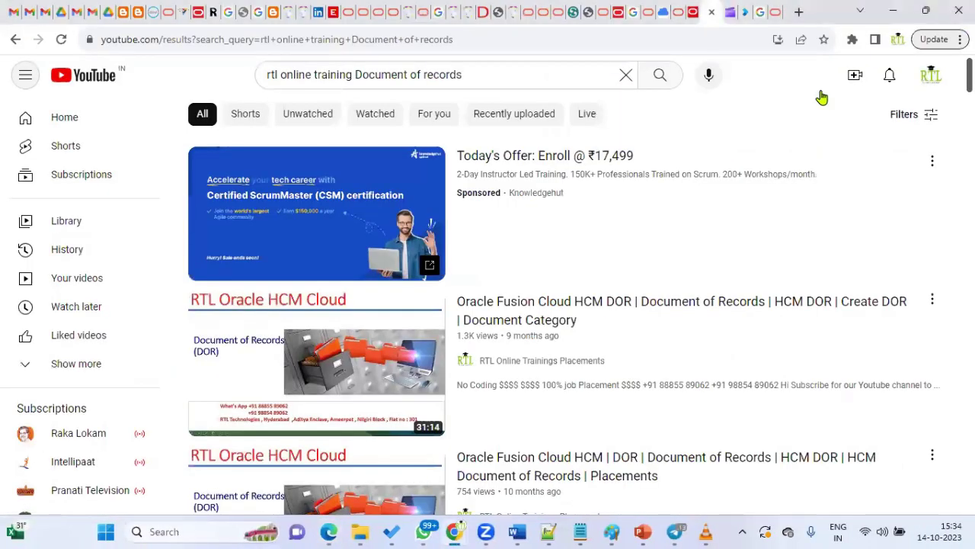
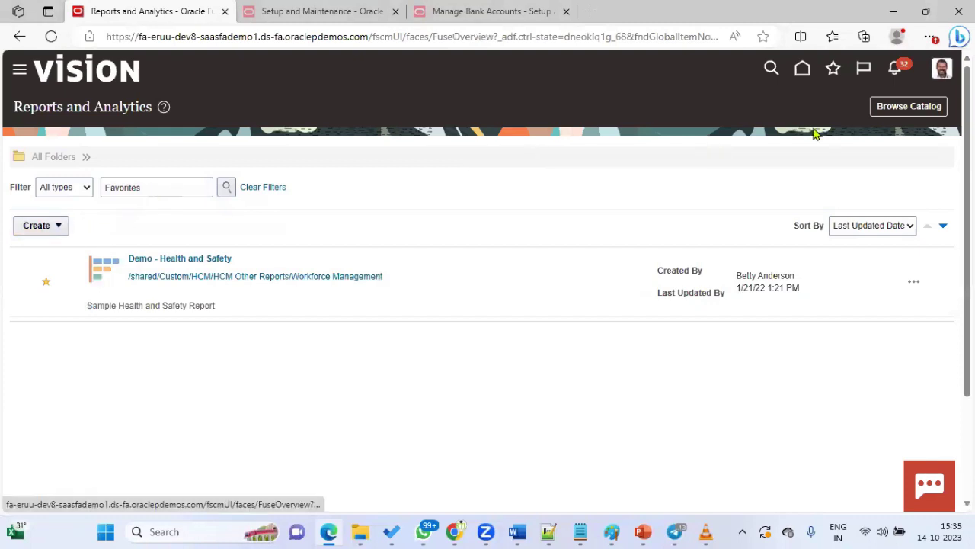
Open the reports catalog from Reports and Analytics and create a new data model
click(909, 106)
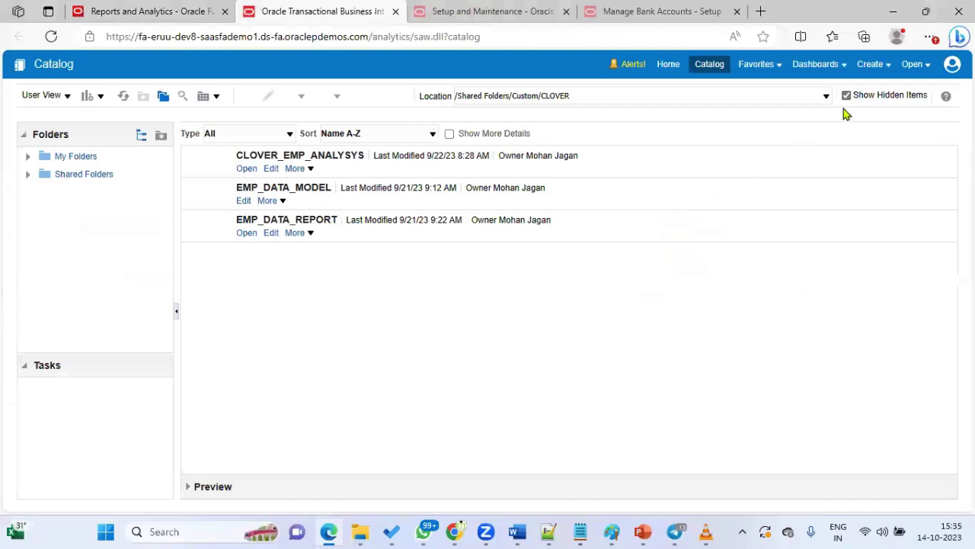
click(872, 69)
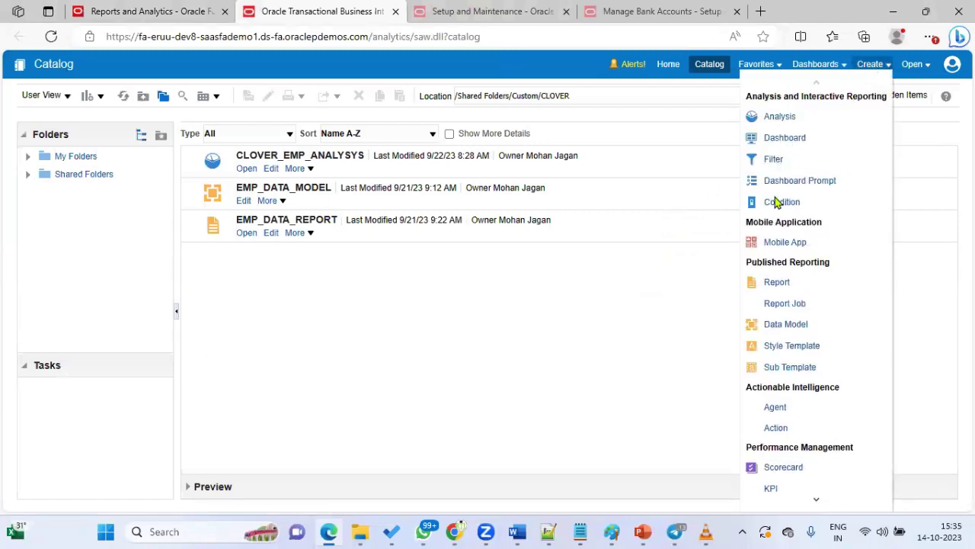
click(786, 325)
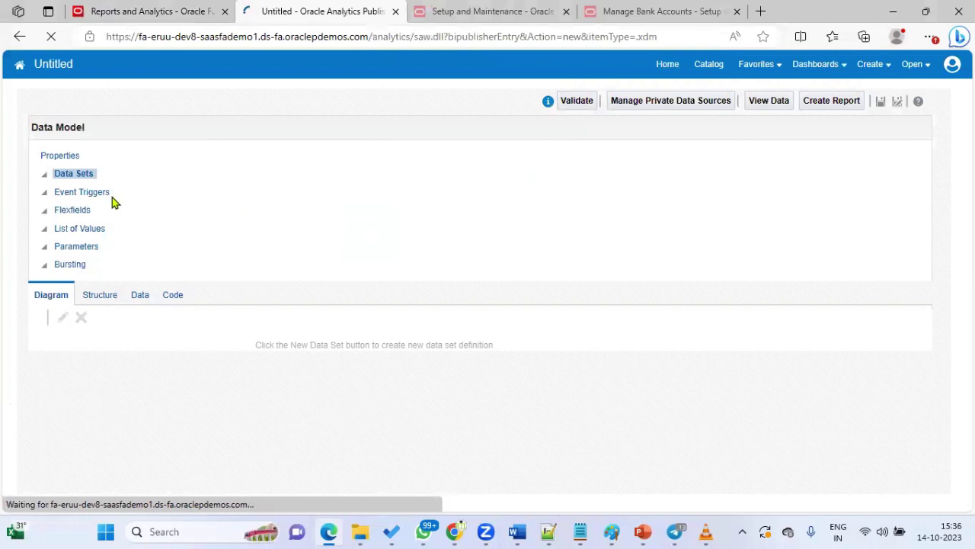
Define a SQL Query data set named TEST on ApplicationDB_HCM with the query SELECT * FROM HR_DOCUMENTS_OF_RECORD_ARCHIVE
click(54, 317)
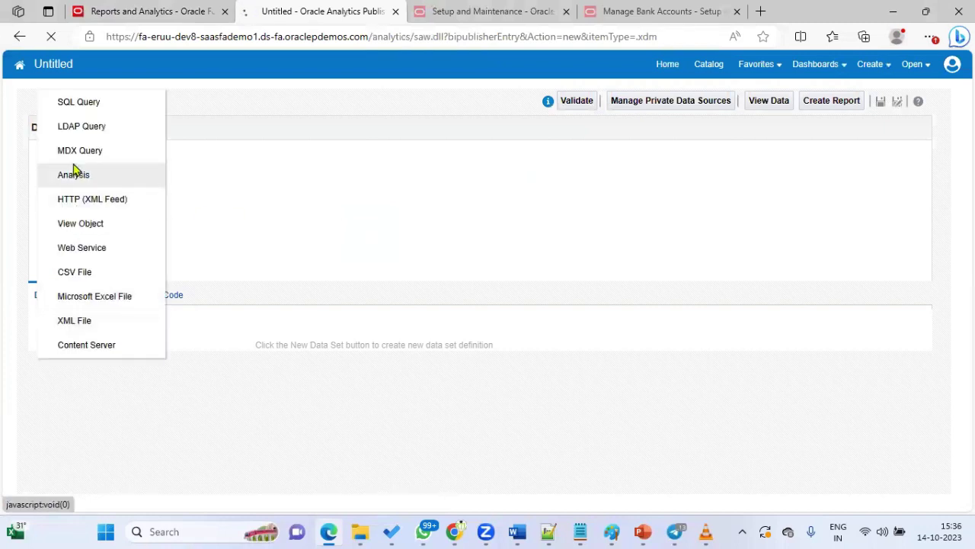
click(82, 109)
click(492, 178)
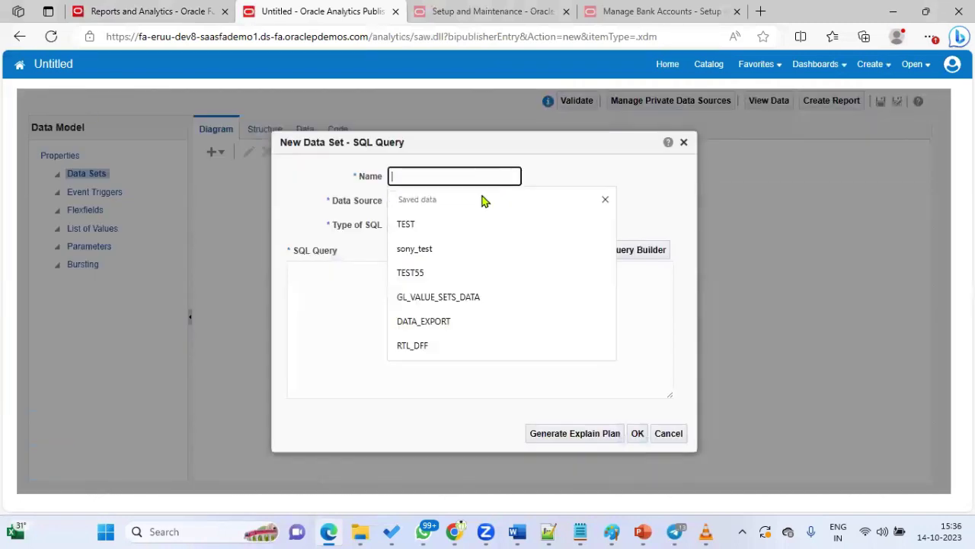
click(468, 226)
click(458, 200)
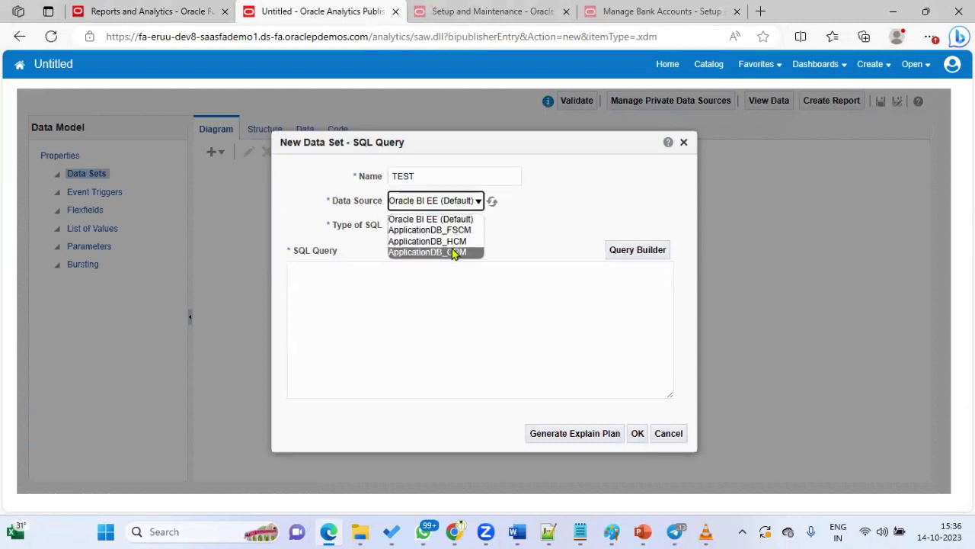
click(442, 240)
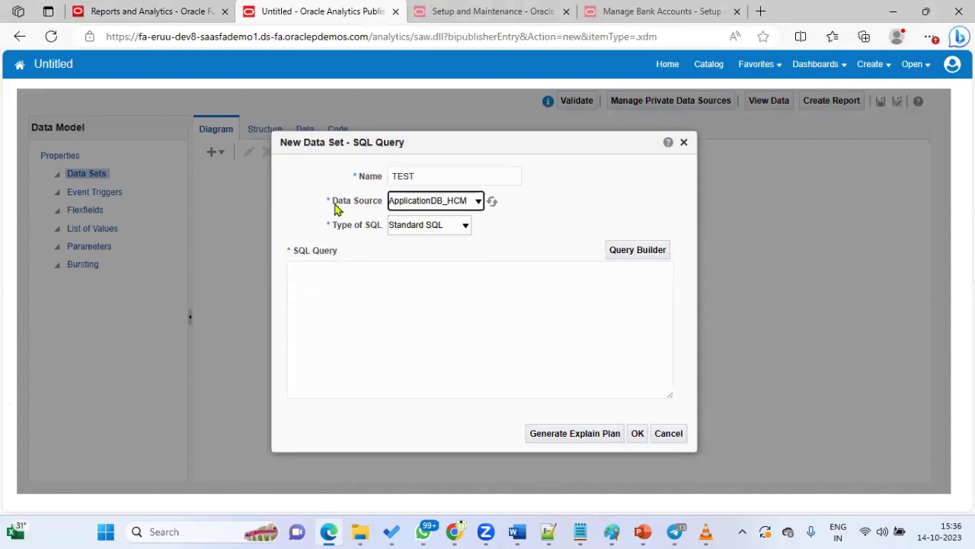
drag(336, 205, 384, 207)
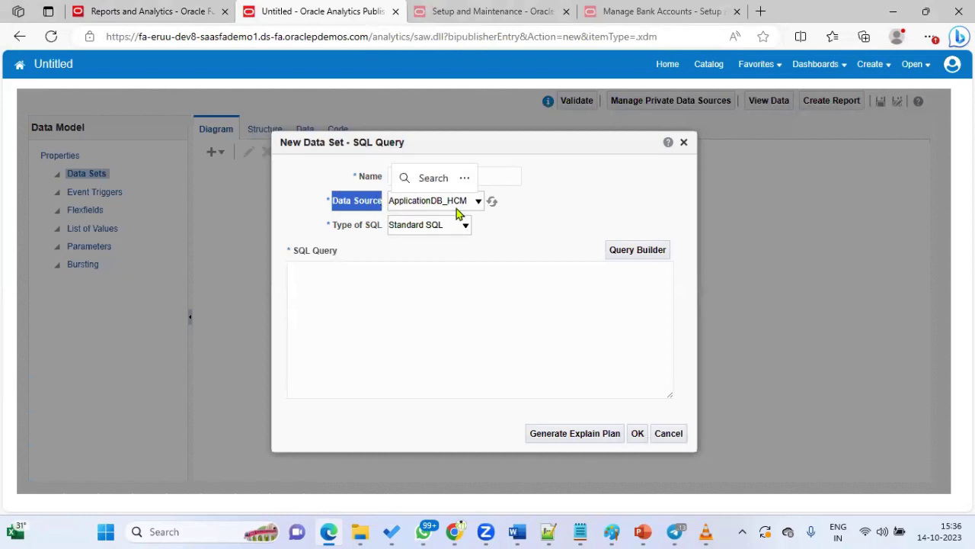
click(440, 292)
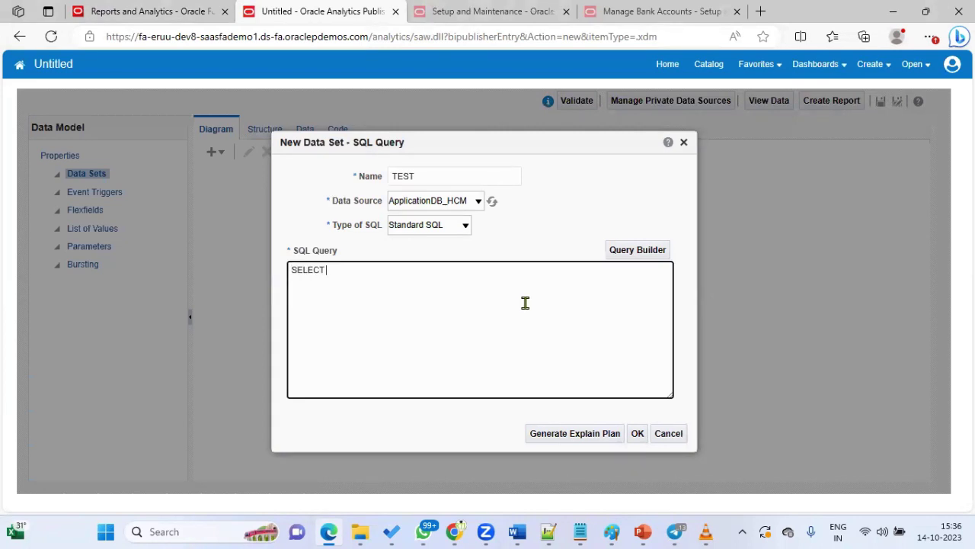
text(HR_DOCUMENTS_OF_RECORD_ARCHIVE)
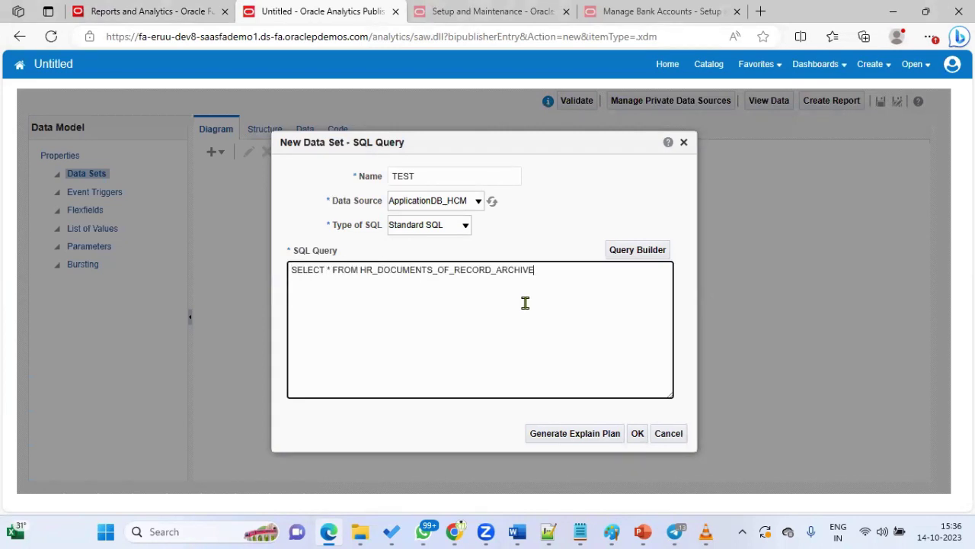
Try to create the TEST data set with Oracle BI EE (Default) as its data source
click(466, 202)
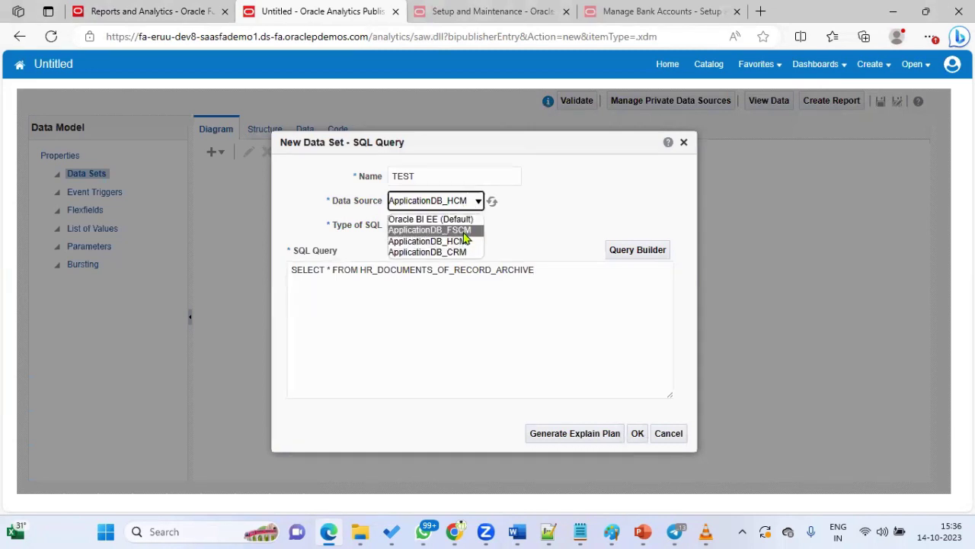
click(469, 219)
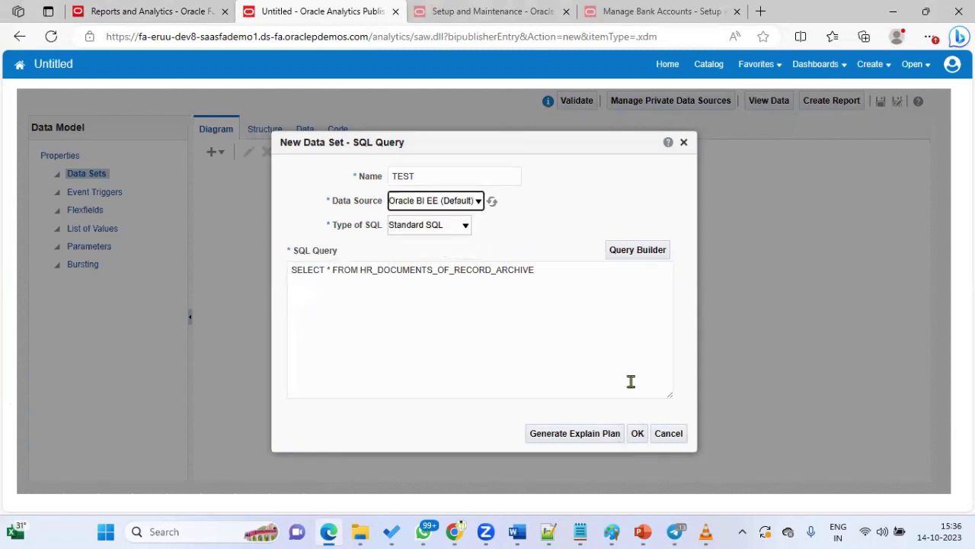
click(639, 436)
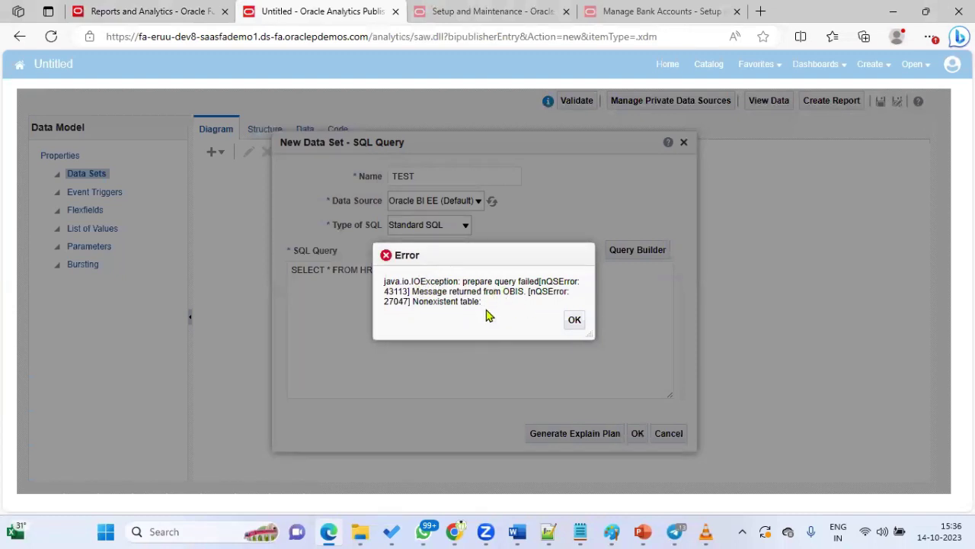
click(573, 321)
Set the TEST data set's data source to ApplicationDB_HCM and create the data set
click(468, 199)
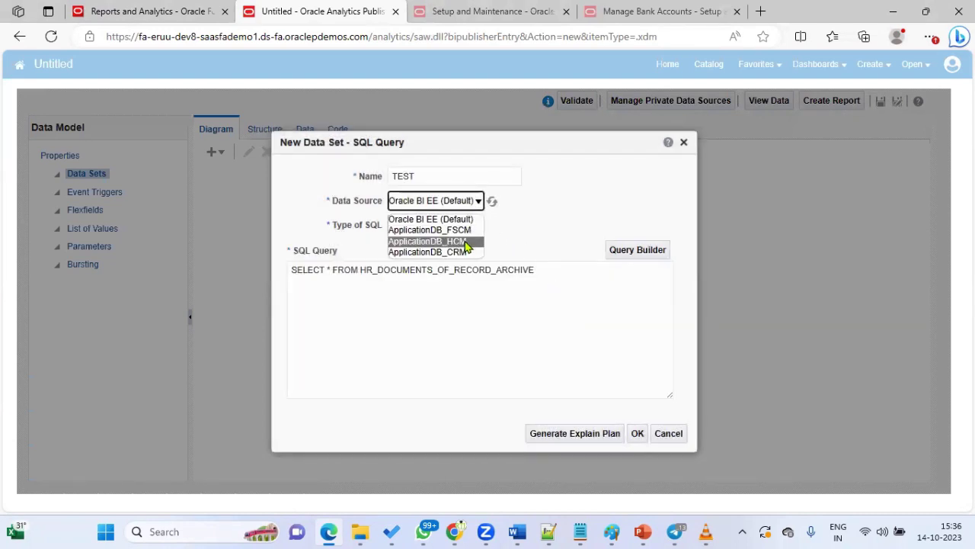
click(466, 242)
click(471, 202)
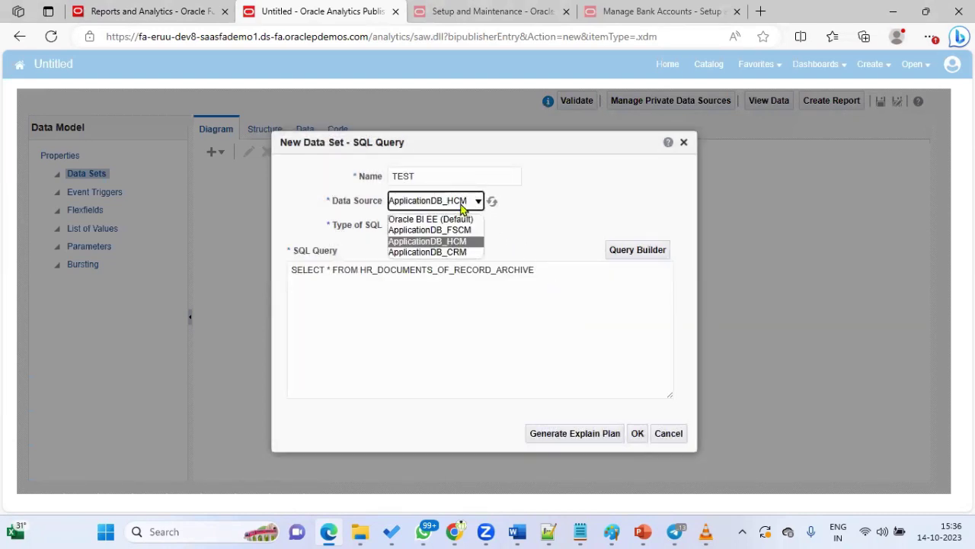
click(467, 242)
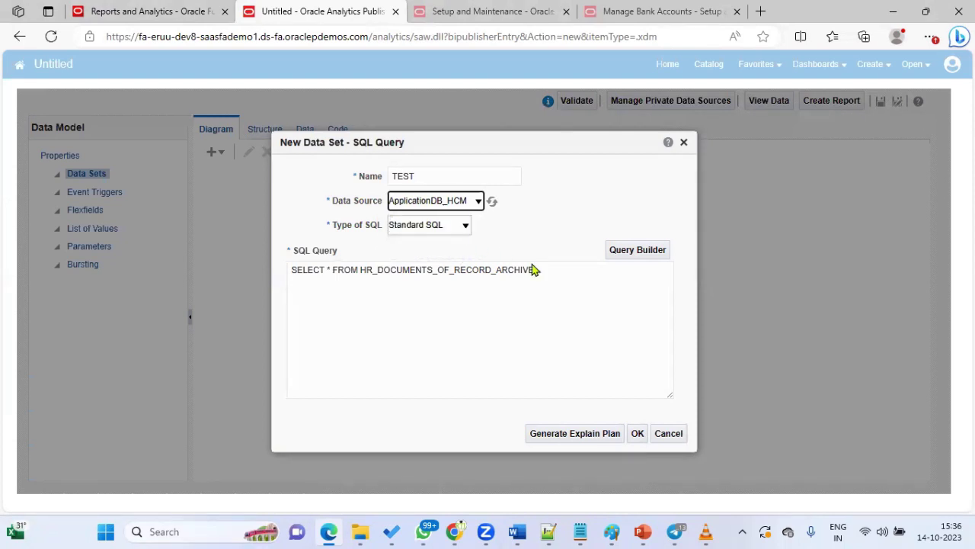
click(641, 438)
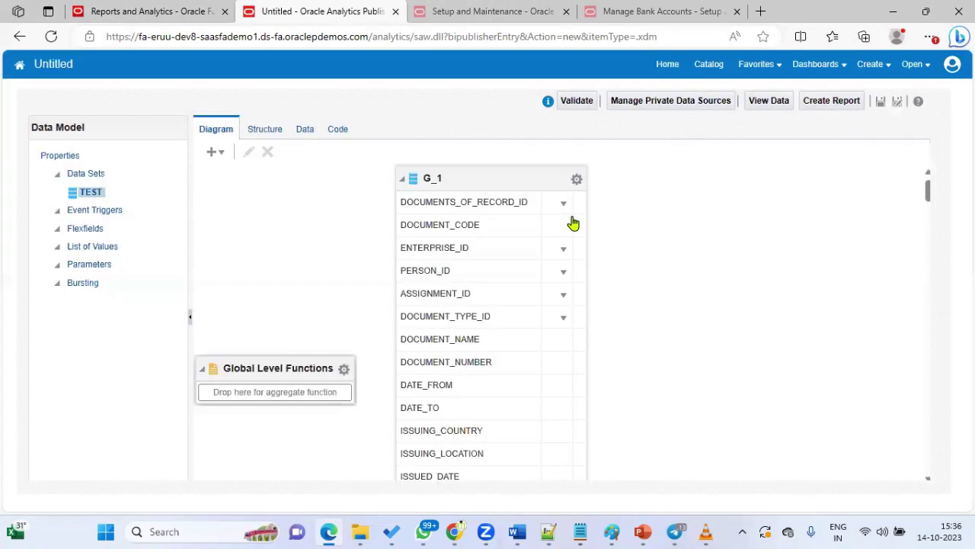
Run the data model for 5 rows and examine the archive table's columns and data in table view
click(303, 130)
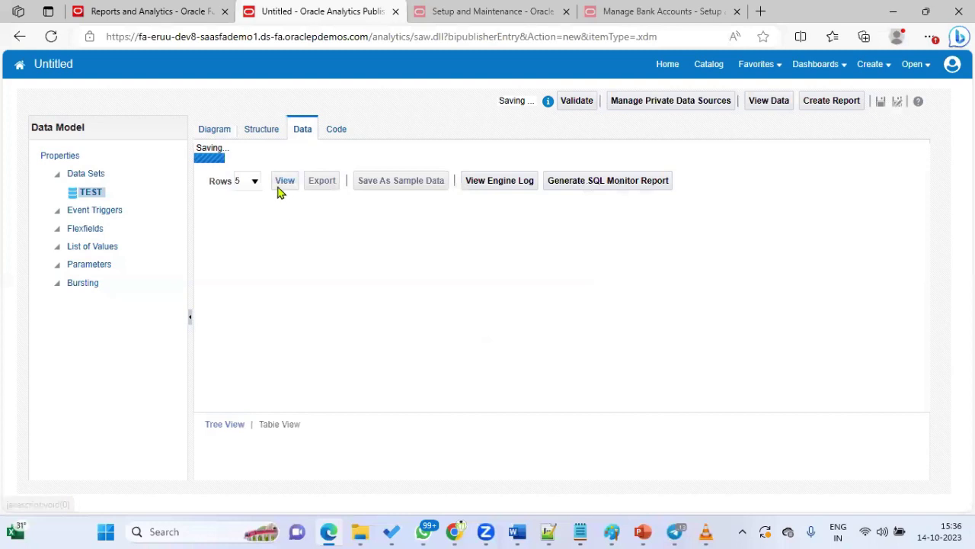
click(280, 164)
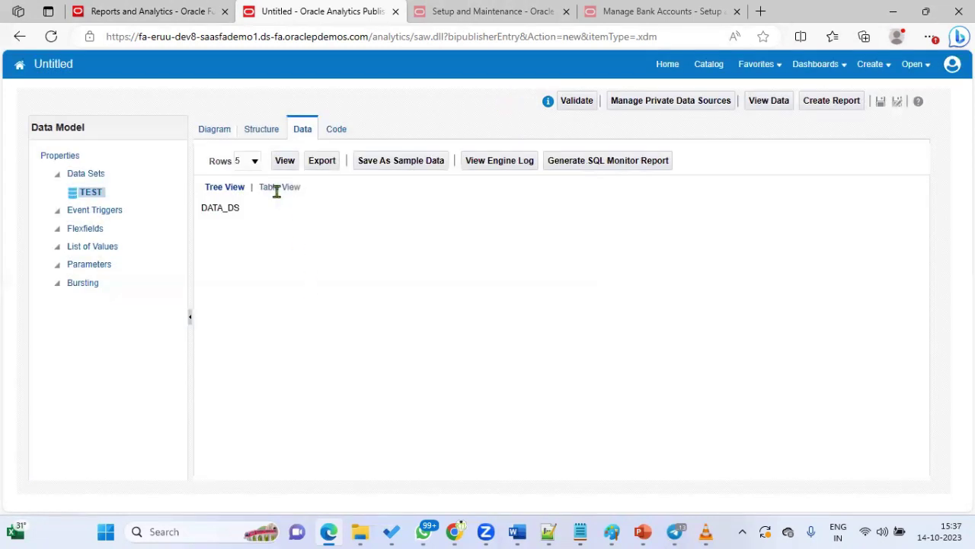
click(275, 187)
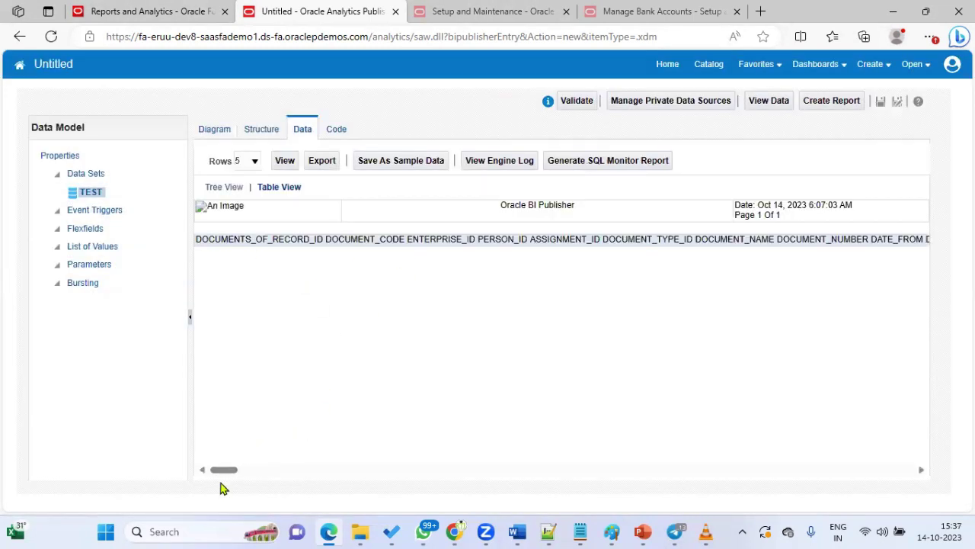
mouse_move(221, 473)
mouse_down()
mouse_move(899, 470)
mouse_move(230, 478)
mouse_up()
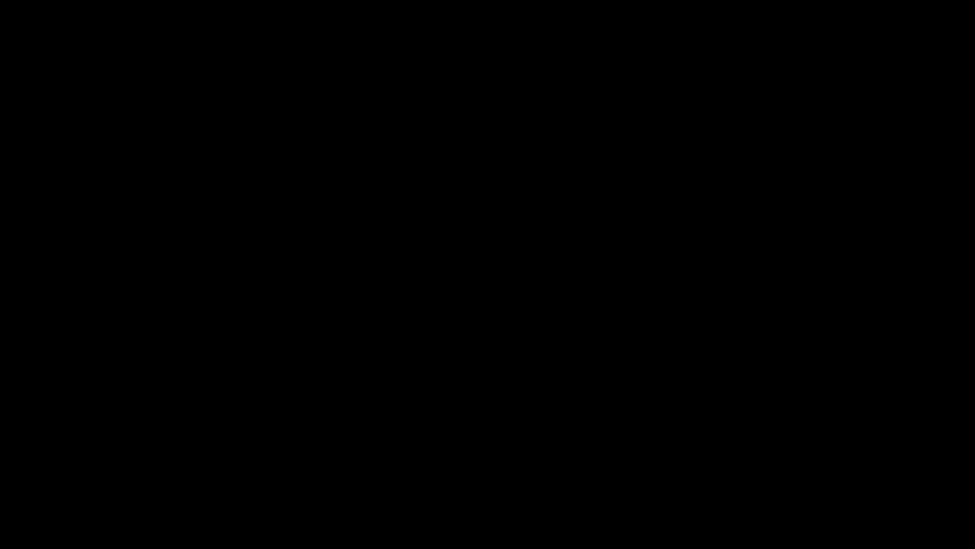